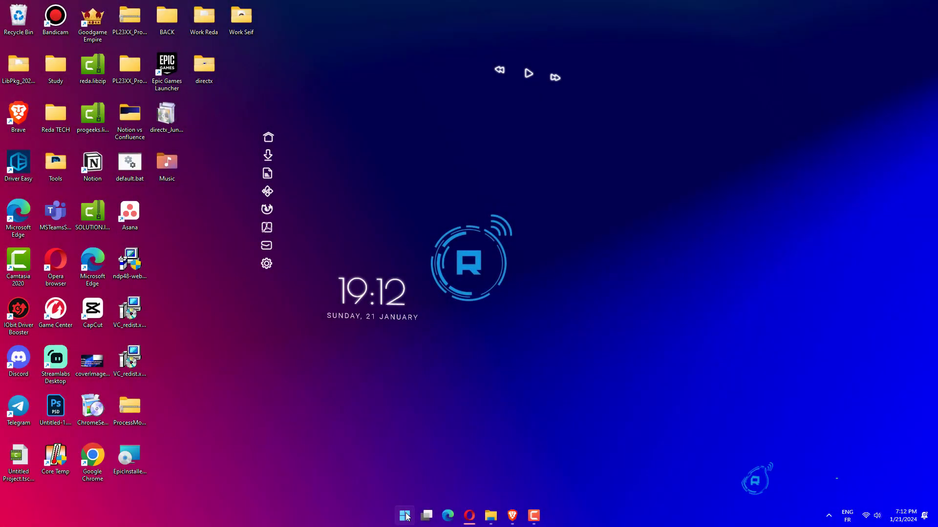
Search 'xbox' from the Start menu and launch the Xbox app
{"action": "left_click", "coordinate": [404, 516]}
{"action": "type", "text": "xbox"}
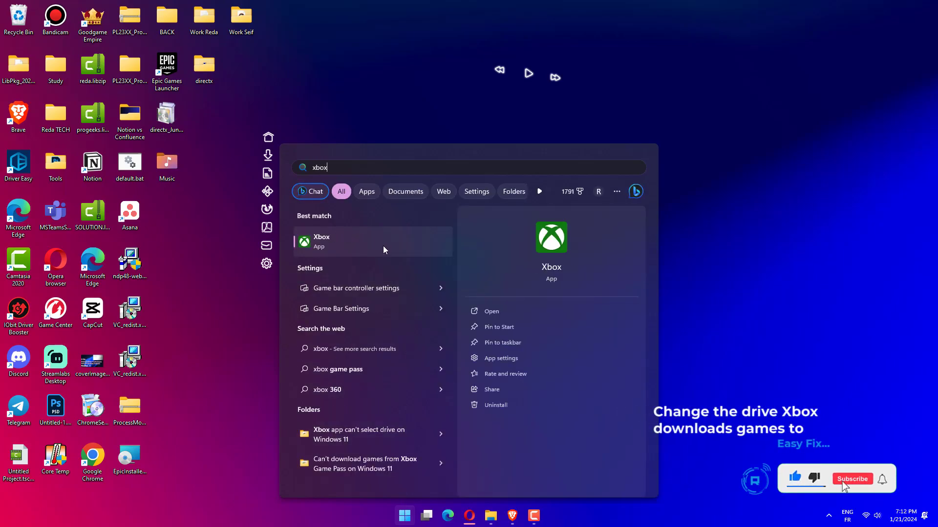
{"action": "left_click", "coordinate": [401, 251]}
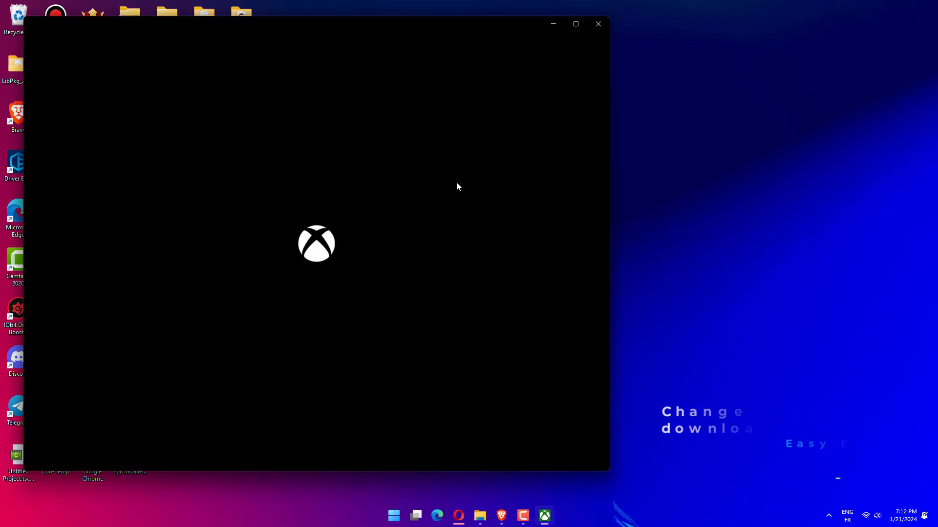
Check the Xbox app's install options (drive C:, folder C:\XboxGames) unchanged, then close the app
{"action": "left_click", "coordinate": [573, 26]}
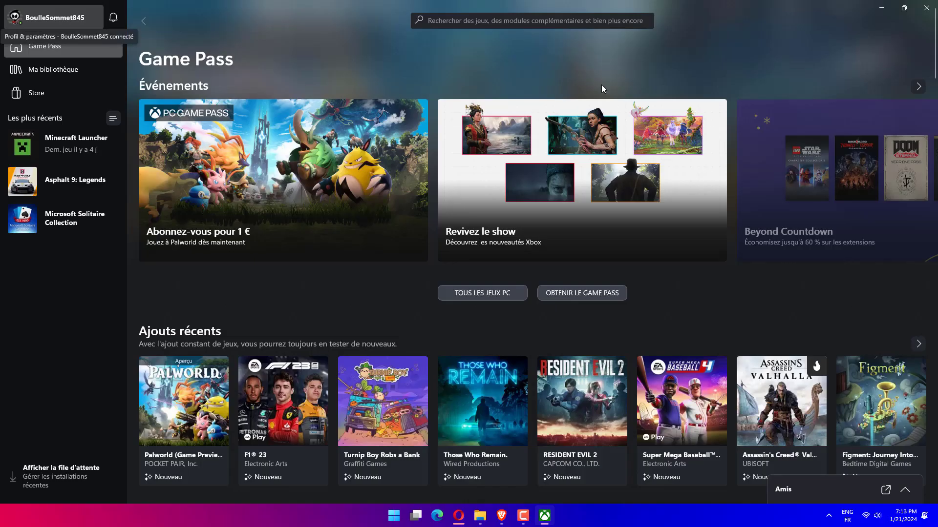
{"action": "left_click", "coordinate": [39, 22]}
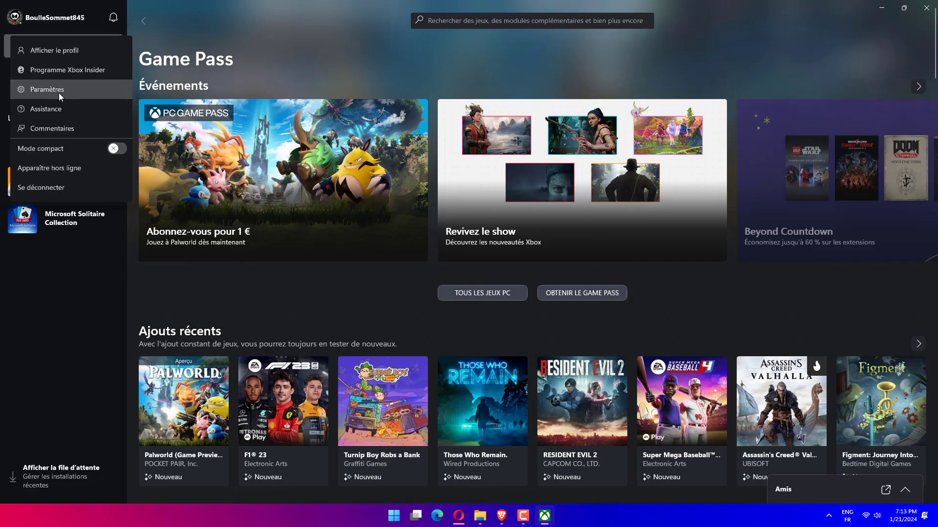
{"action": "left_click", "coordinate": [59, 93]}
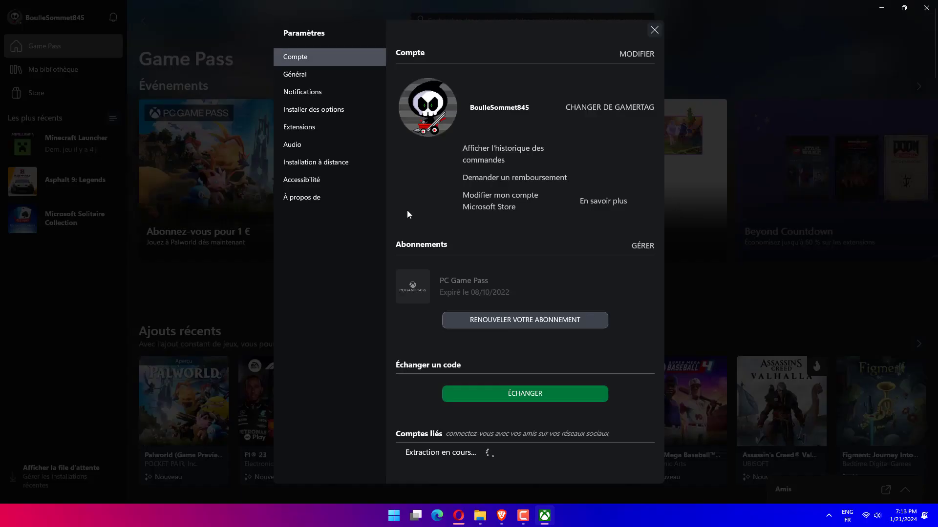
{"action": "left_click", "coordinate": [335, 72]}
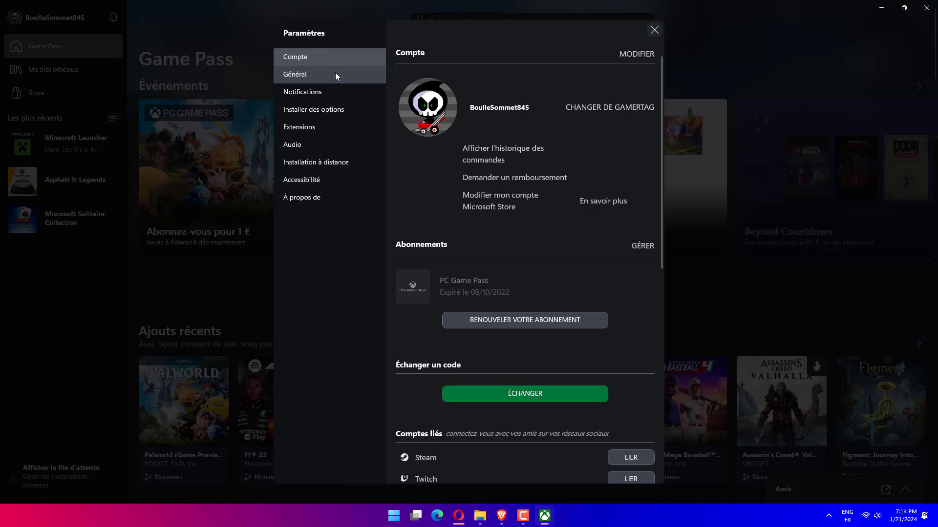
{"action": "left_click", "coordinate": [314, 109]}
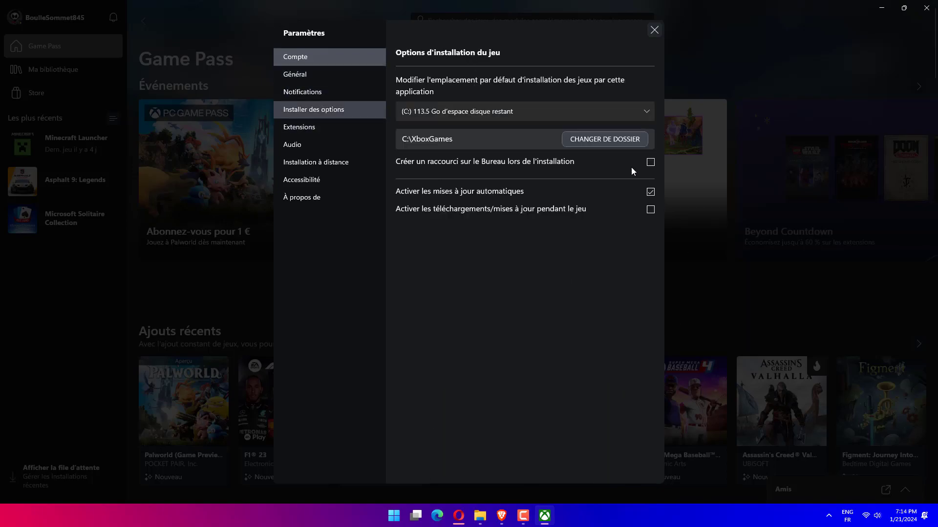
{"action": "left_click", "coordinate": [642, 111]}
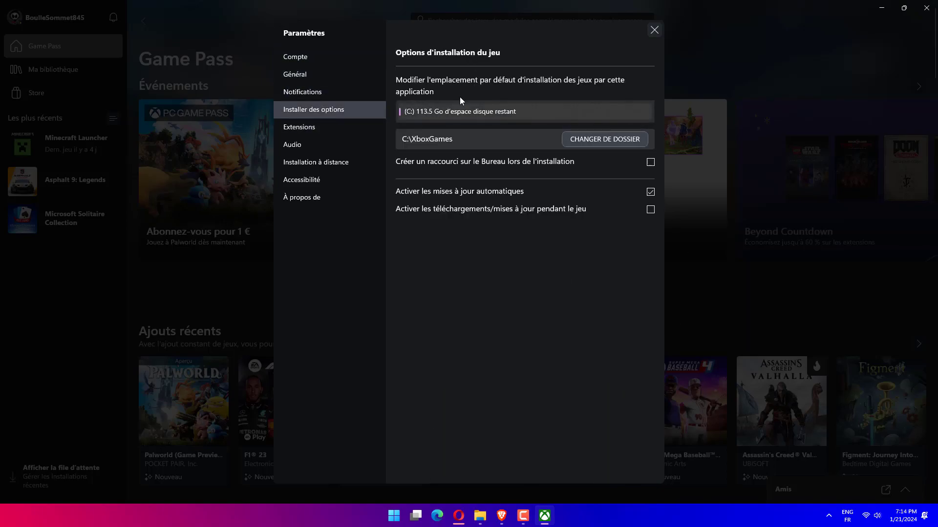
{"action": "left_click", "coordinate": [656, 31]}
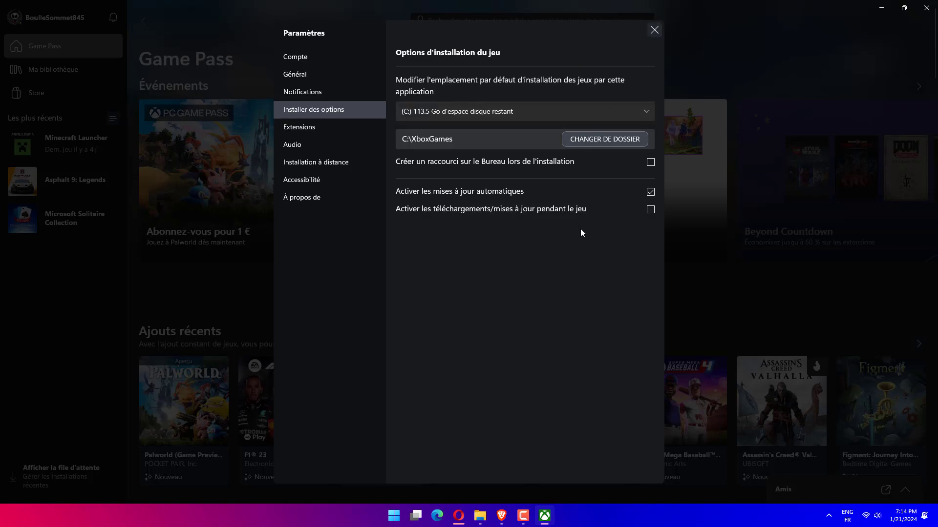
{"action": "left_click", "coordinate": [653, 31]}
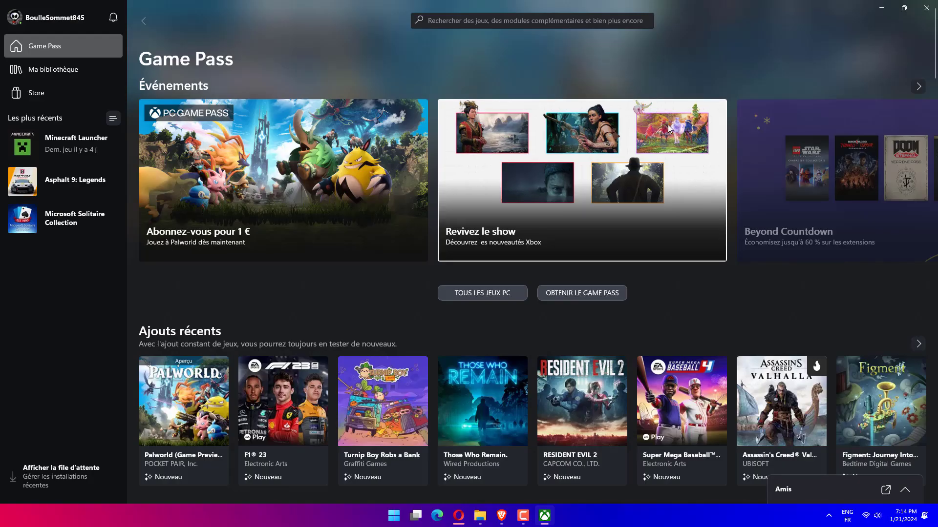
{"action": "left_click", "coordinate": [925, 8]}
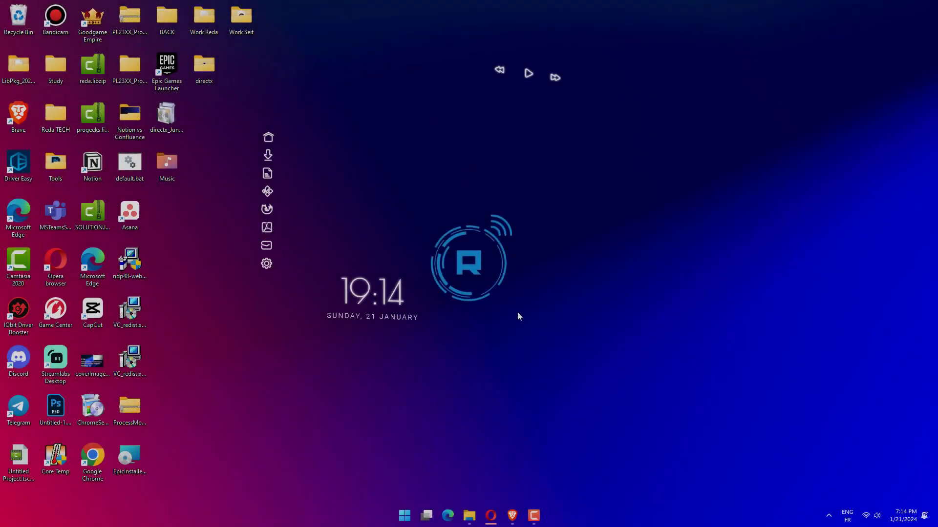
Open Settings > System > Storage and expand Advanced storage settings to Where new content is saved
{"action": "key", "text": "super+i"}
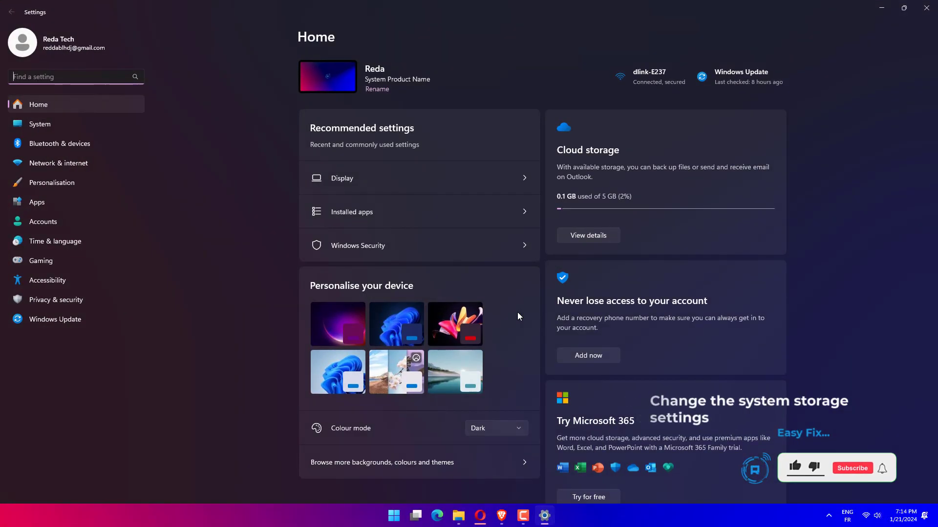
{"action": "left_click", "coordinate": [86, 123]}
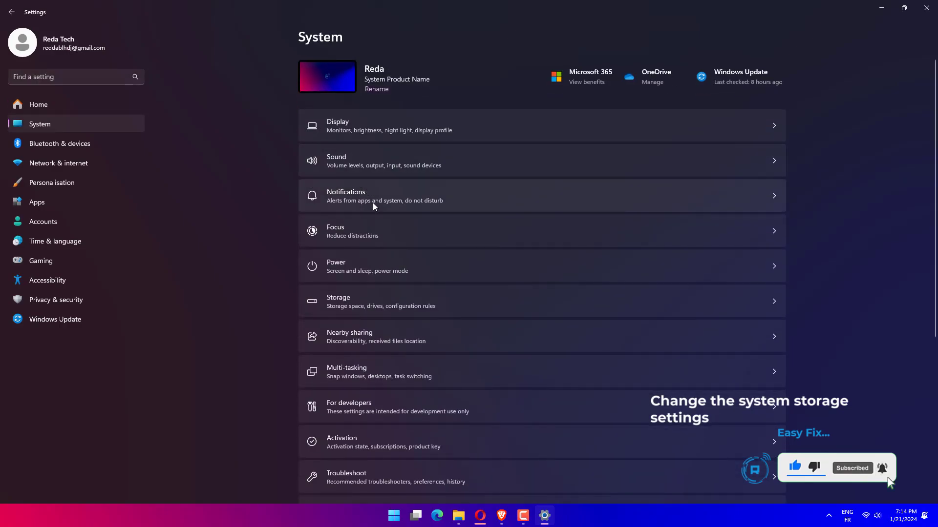
{"action": "left_click", "coordinate": [671, 317]}
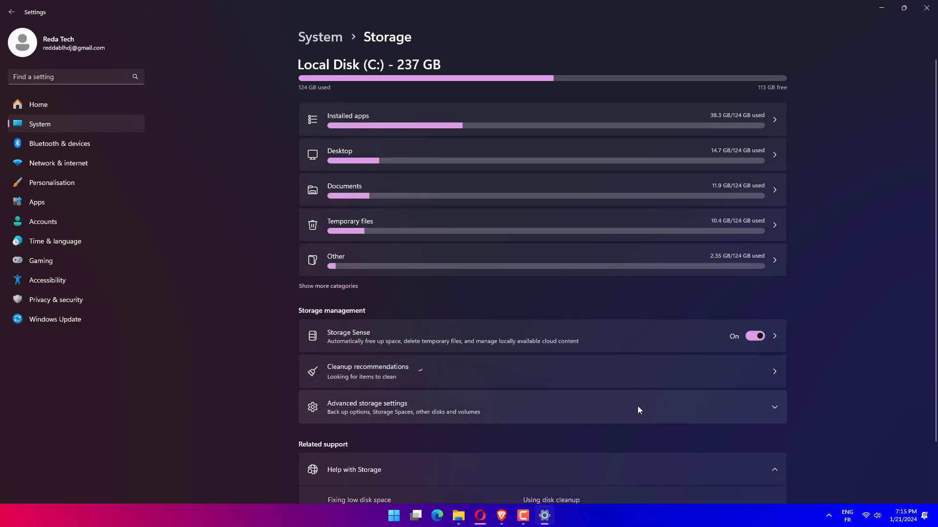
{"action": "left_click", "coordinate": [637, 406]}
{"action": "scroll", "coordinate": [662, 406], "scroll_direction": "down", "scroll_amount": 5}
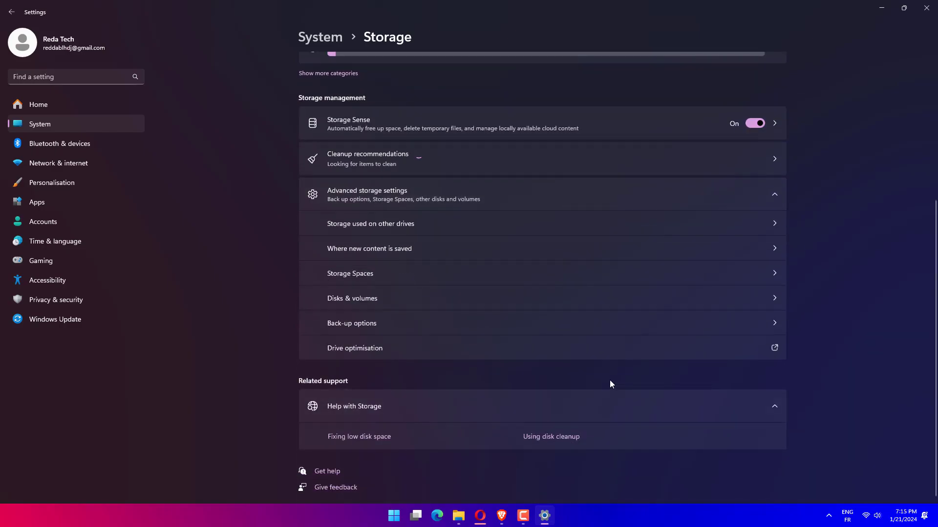
Confirm new photos and videos save to Local Disk (C:) without changes, then close Settings
{"action": "left_click", "coordinate": [760, 247]}
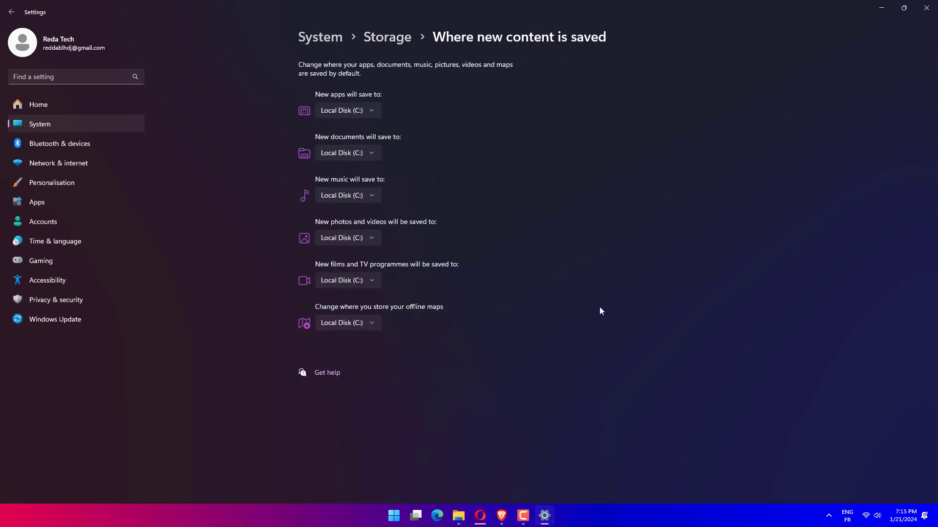
{"action": "left_click", "coordinate": [372, 244]}
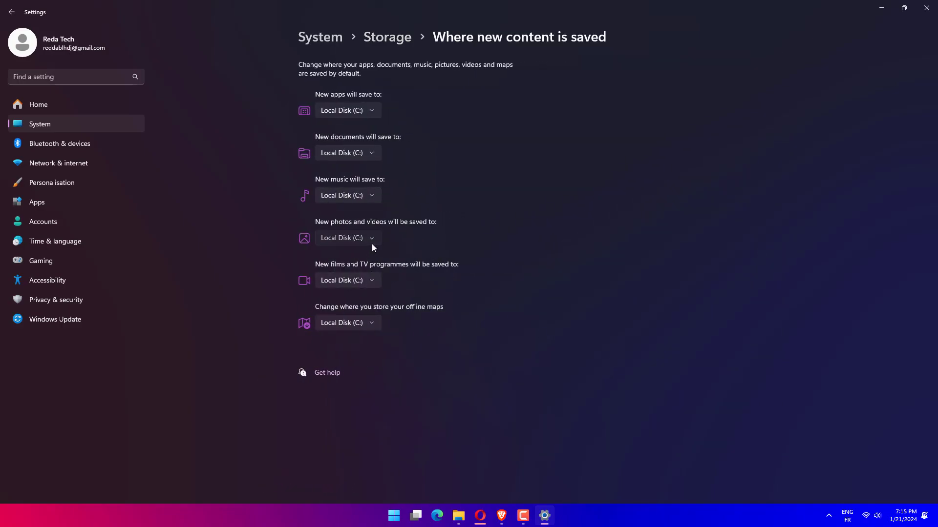
{"action": "left_click", "coordinate": [407, 244]}
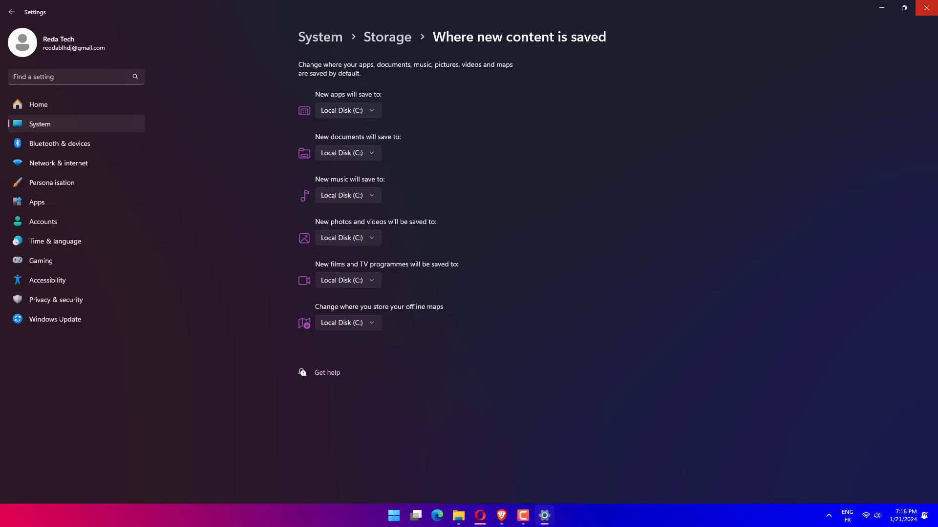
{"action": "left_click", "coordinate": [927, 7]}
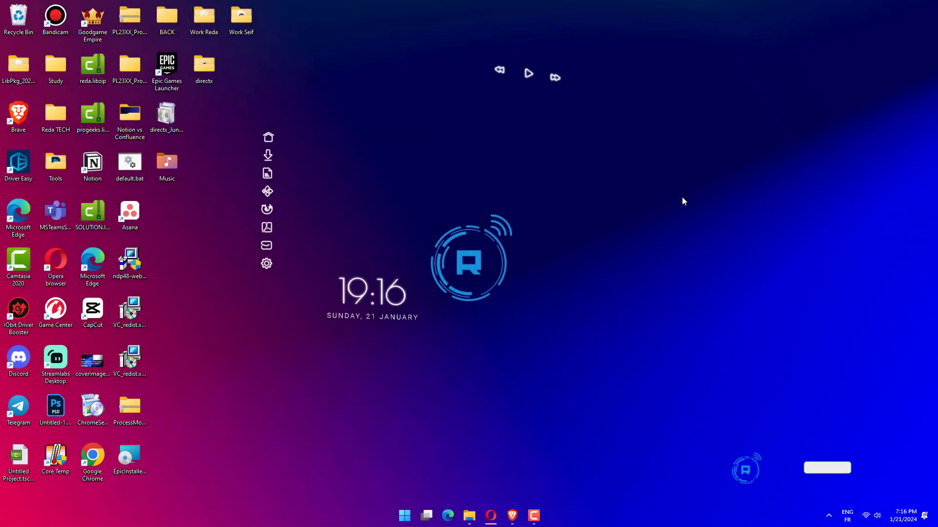
Open File Explorer maximized and show the Windows folder's context menu on Local Disk (C:)
{"action": "key", "text": "super+e"}
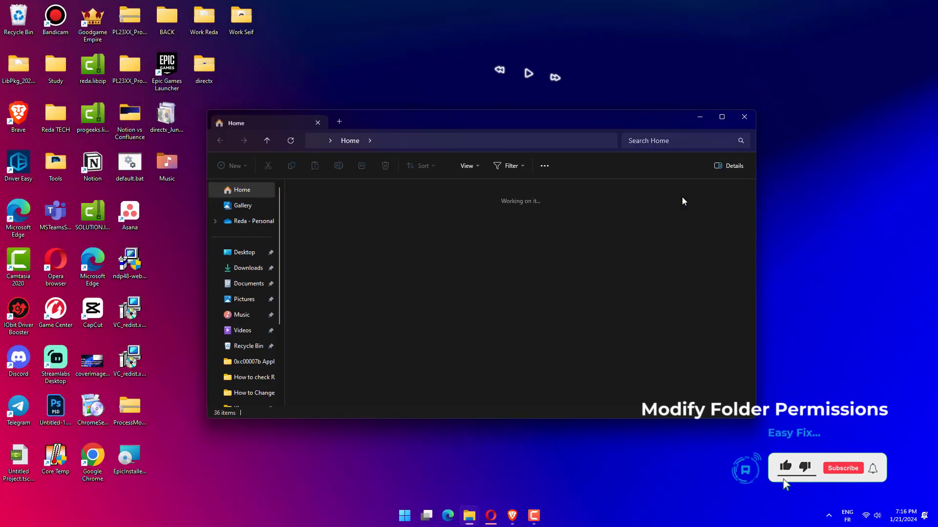
{"action": "left_click", "coordinate": [726, 121]}
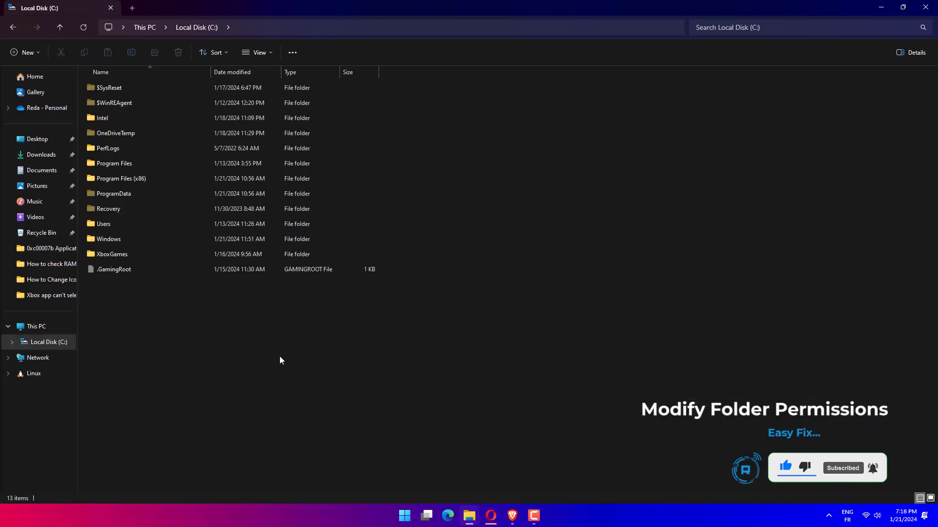
{"action": "left_click", "coordinate": [134, 244]}
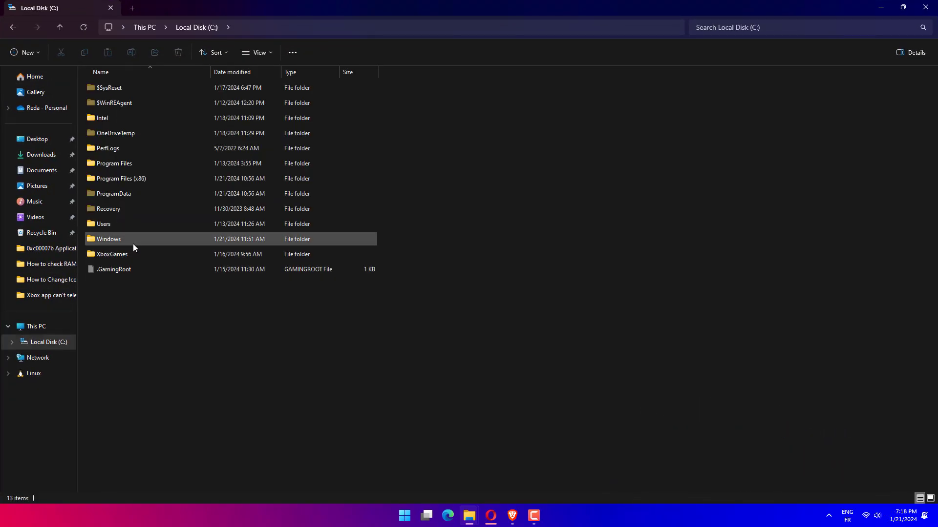
{"action": "right_click", "coordinate": [133, 244]}
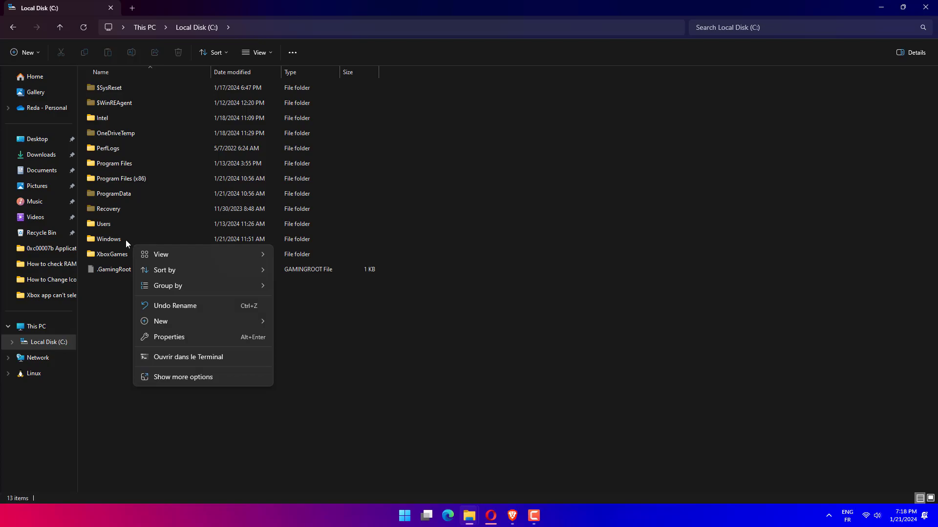
{"action": "left_click", "coordinate": [125, 239]}
{"action": "left_click", "coordinate": [125, 239]}
{"action": "right_click", "coordinate": [126, 243]}
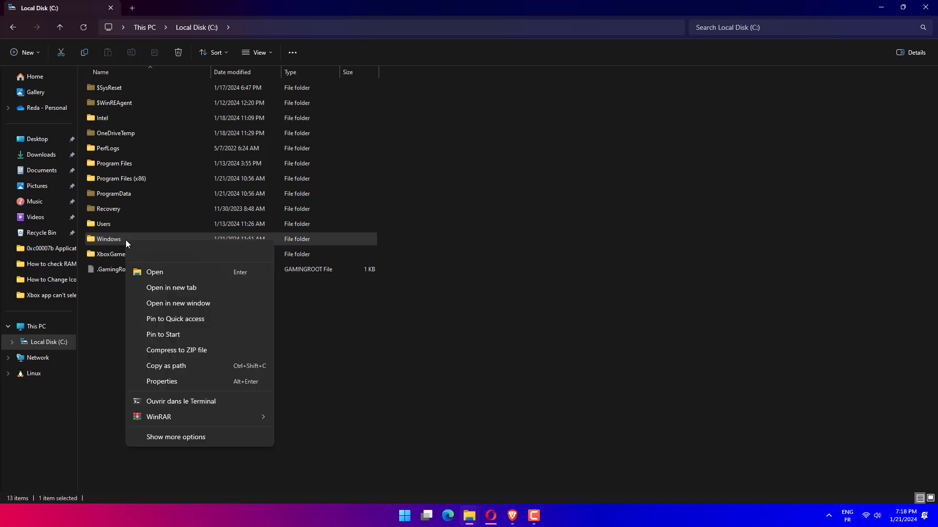
Open the Windows folder's Properties, Security tab, then its Advanced security settings
{"action": "left_click", "coordinate": [157, 382]}
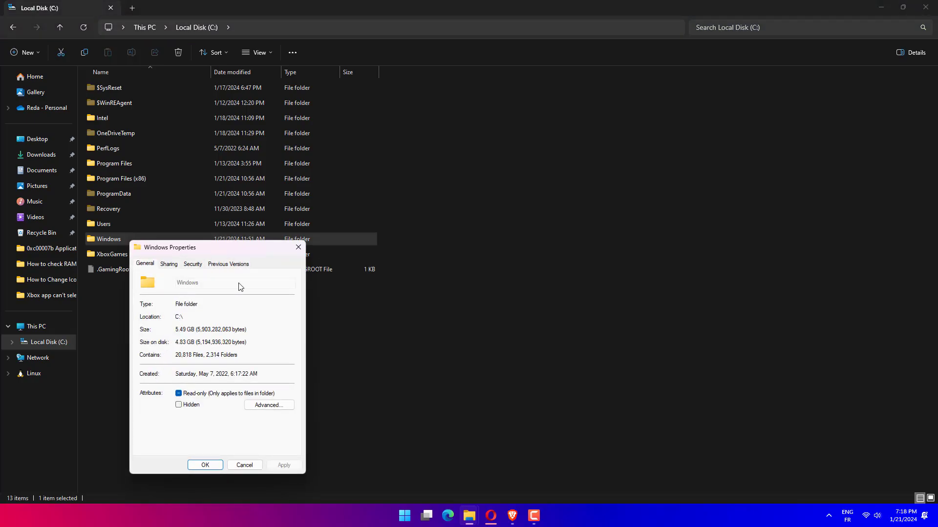
{"action": "left_click", "coordinate": [198, 264]}
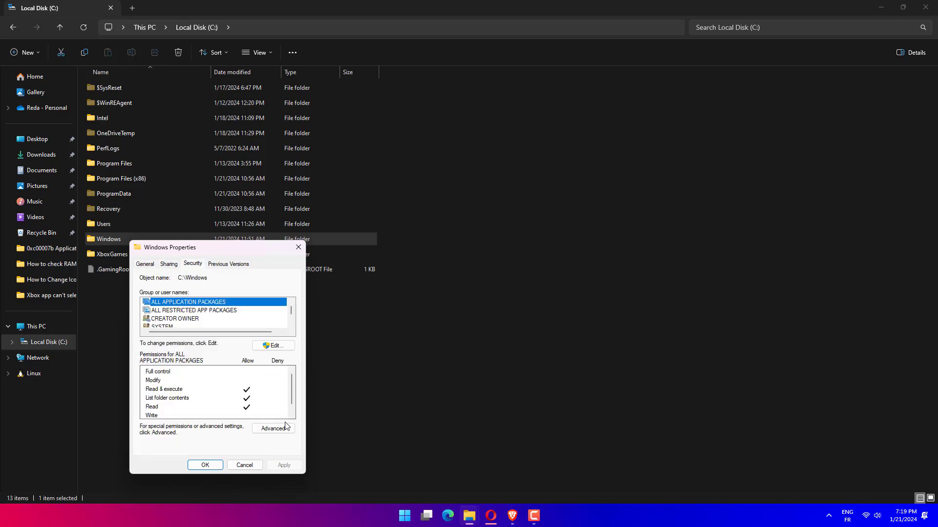
{"action": "left_click", "coordinate": [272, 430]}
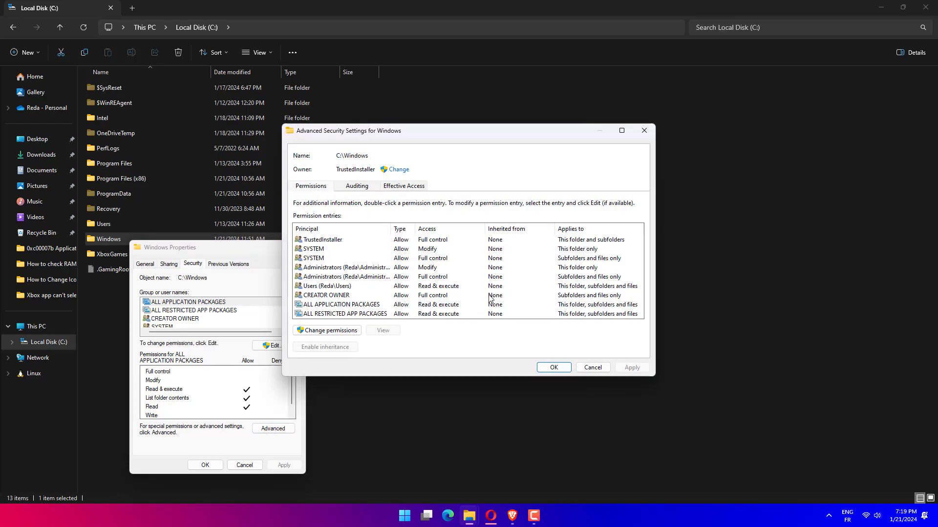
Start a Windows folder auditing entry, cancel it unchanged, and close Advanced Security Settings
{"action": "left_click", "coordinate": [345, 334]}
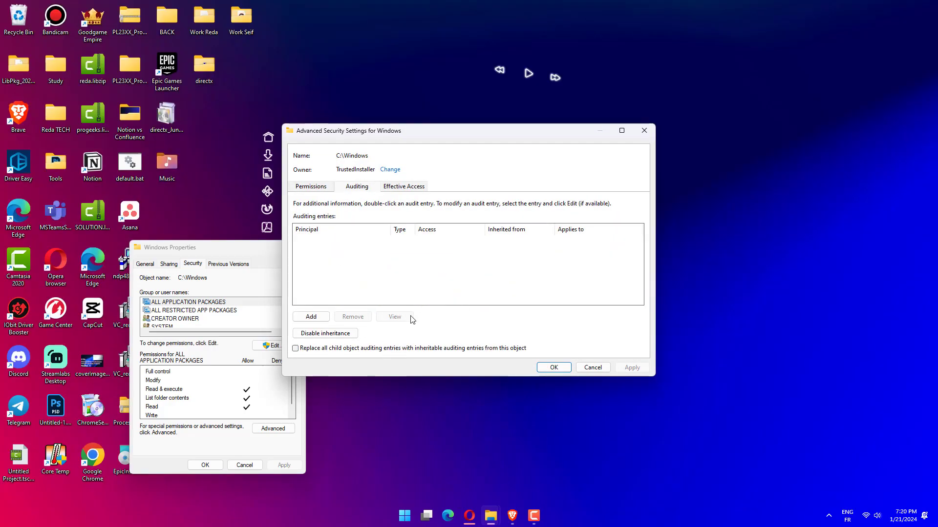
{"action": "left_click", "coordinate": [328, 317]}
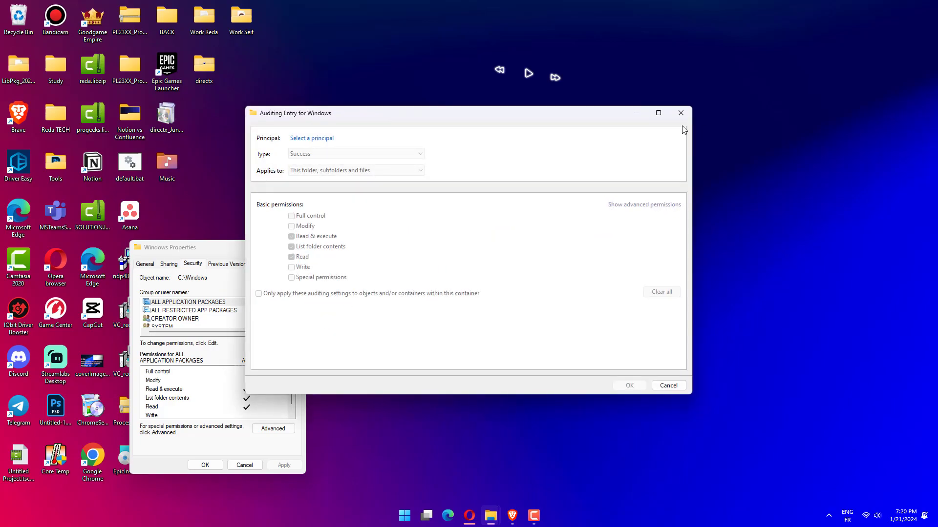
{"action": "left_click", "coordinate": [680, 113]}
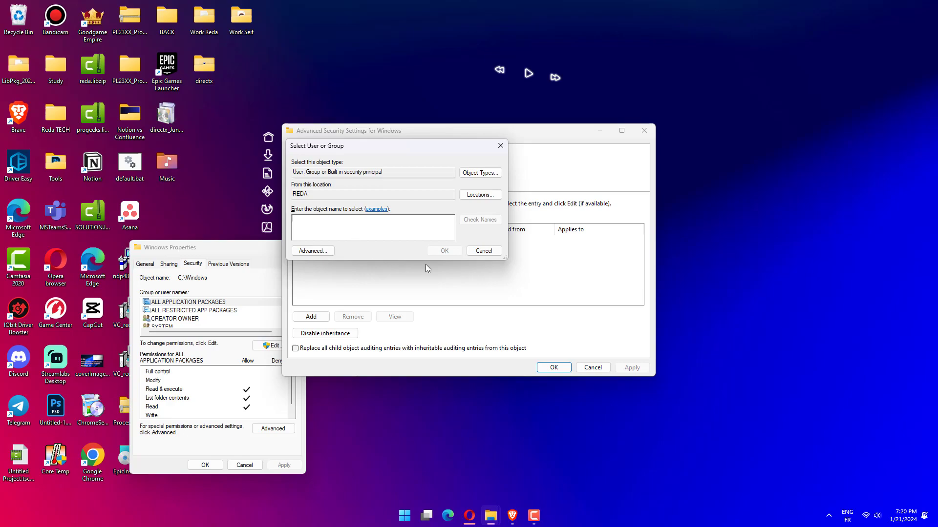
{"action": "left_click", "coordinate": [483, 251]}
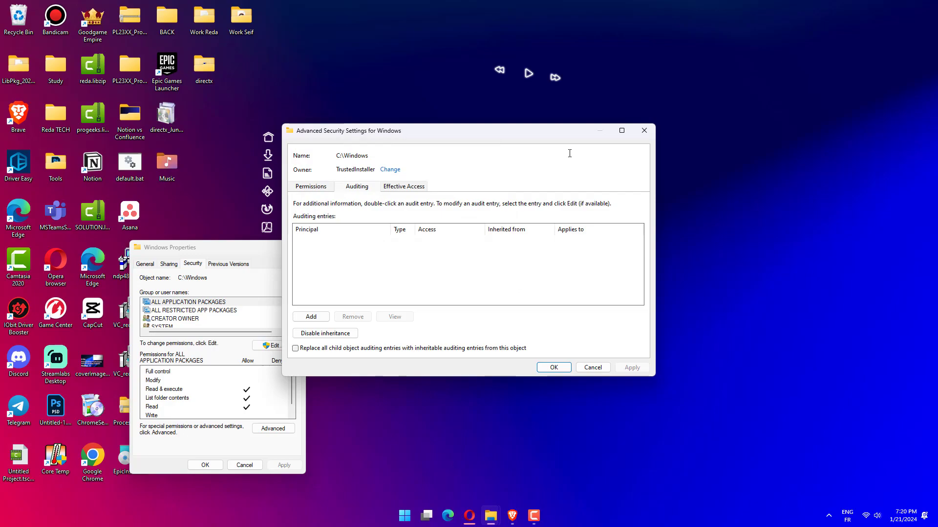
{"action": "left_click", "coordinate": [642, 131]}
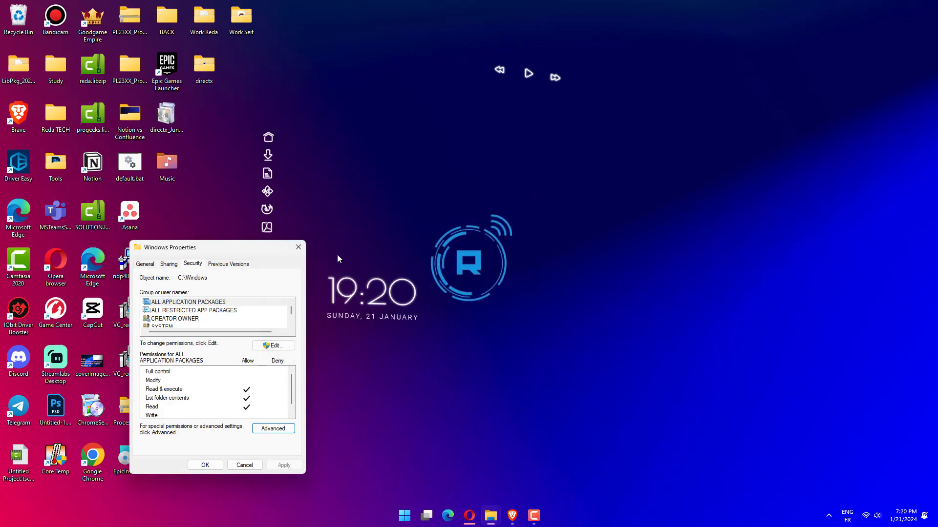
Close the folder Properties and run Check for updates in Windows Update, then close Settings
{"action": "left_click", "coordinate": [298, 247]}
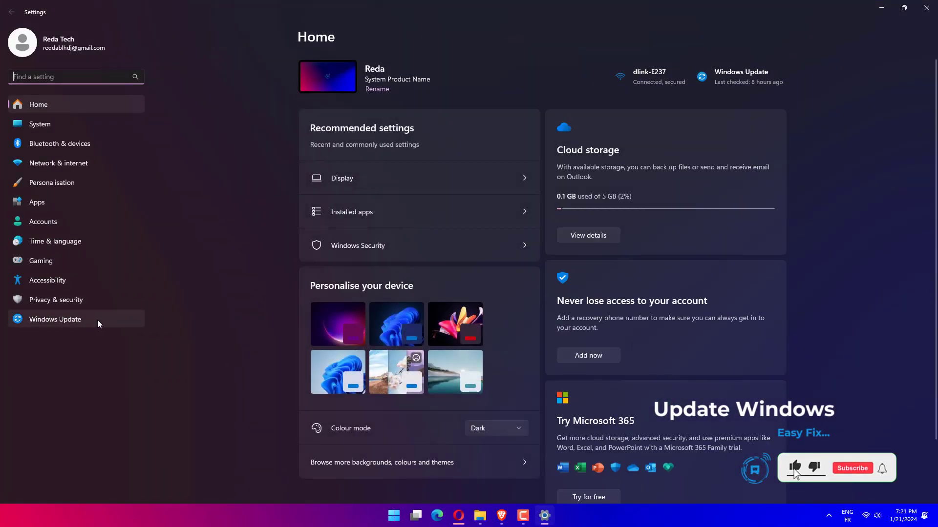
{"action": "left_click", "coordinate": [98, 320]}
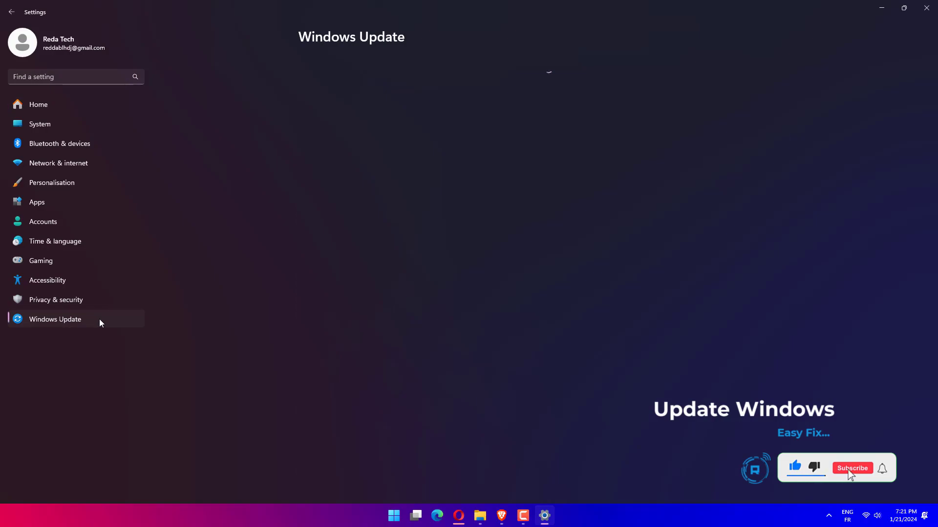
{"action": "left_click", "coordinate": [743, 81]}
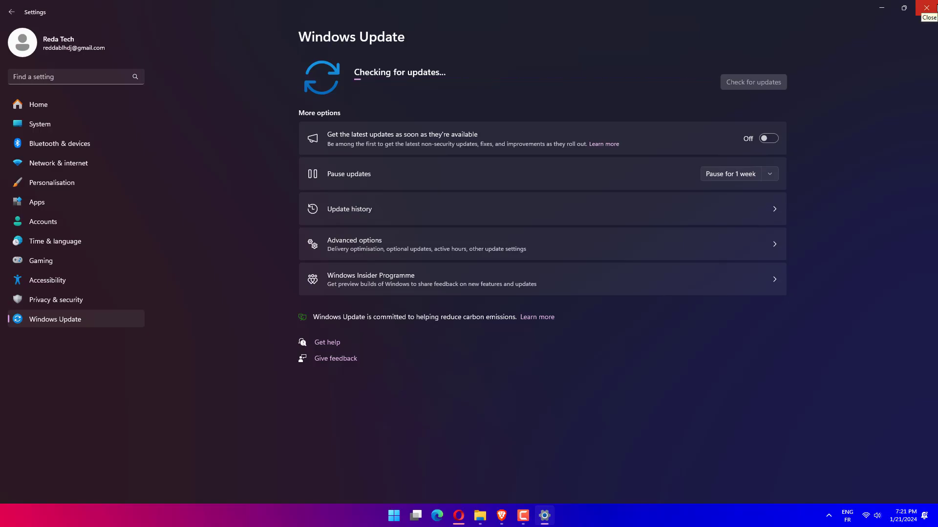
{"action": "left_click", "coordinate": [926, 7]}
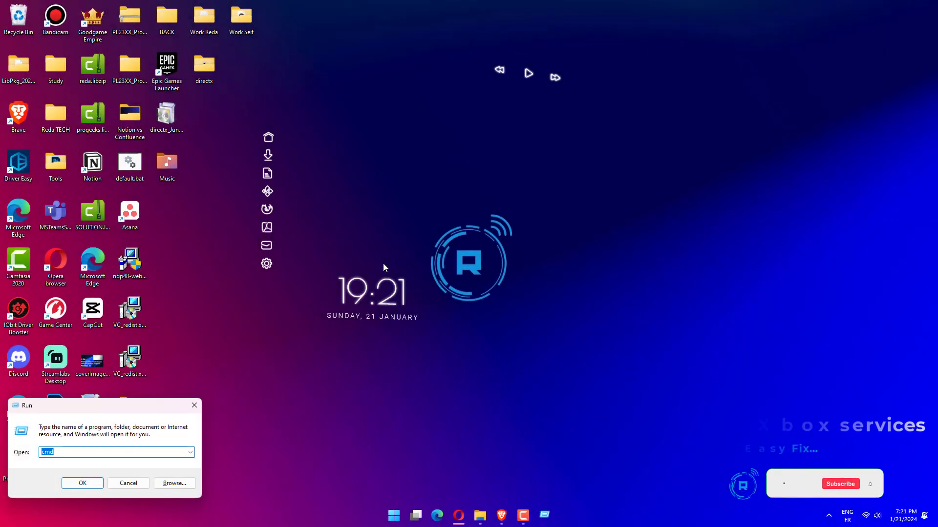
Restart the Xbox Live Auth Manager service from services.msc
{"action": "type", "text": "services.msc"}
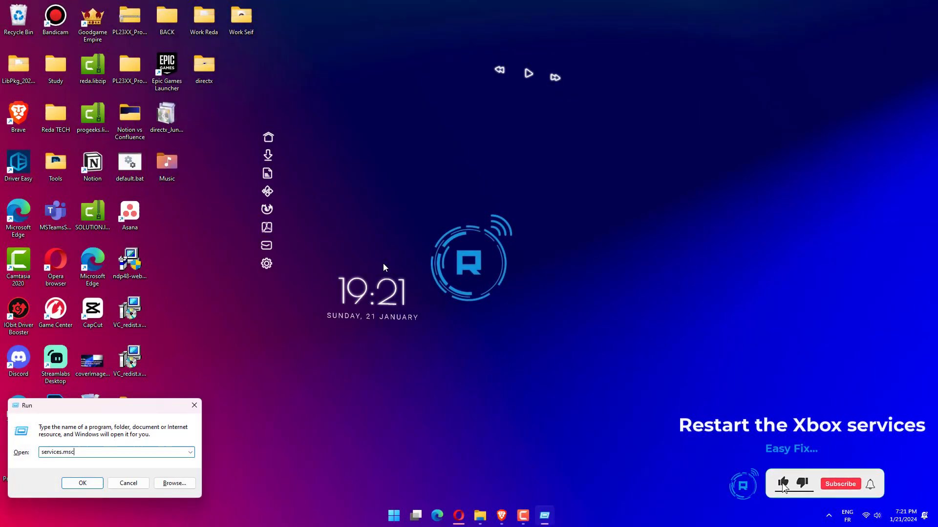
{"action": "key", "text": "Return"}
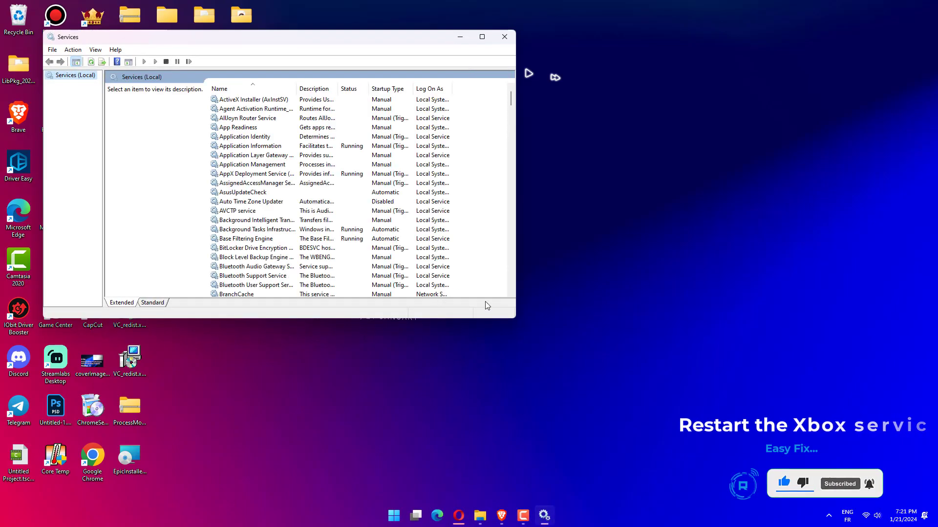
{"action": "mouse_move", "coordinate": [512, 101]}
{"action": "left_mouse_down"}
{"action": "mouse_move", "coordinate": [523, 250]}
{"action": "mouse_move", "coordinate": [513, 311]}
{"action": "left_mouse_up"}
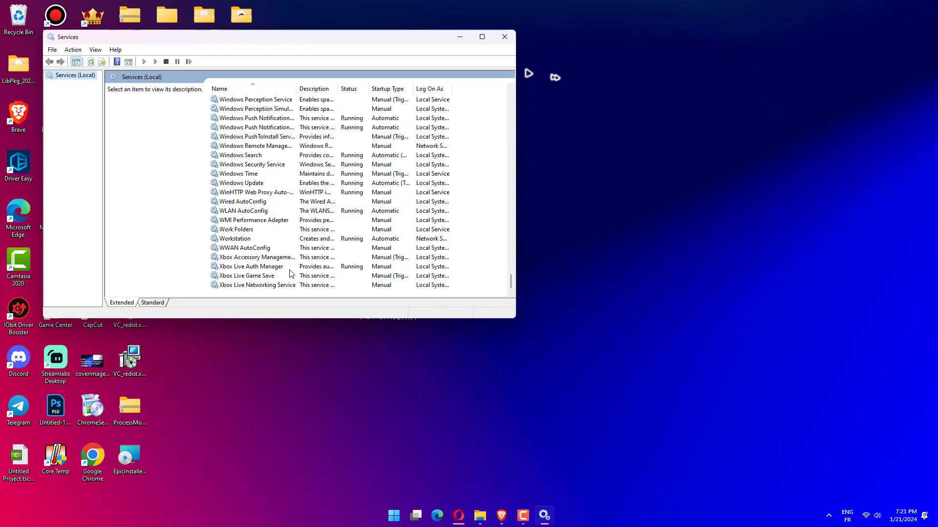
{"action": "left_click", "coordinate": [249, 266]}
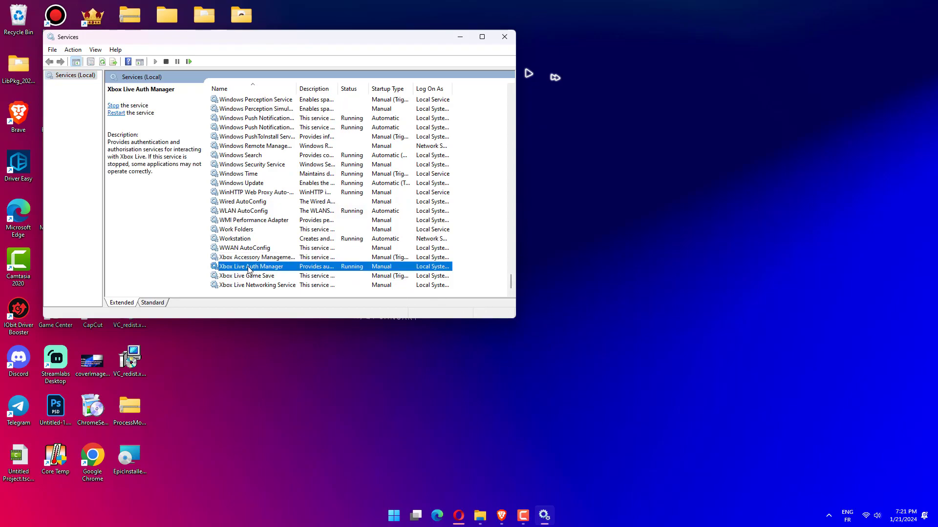
{"action": "right_click", "coordinate": [249, 266]}
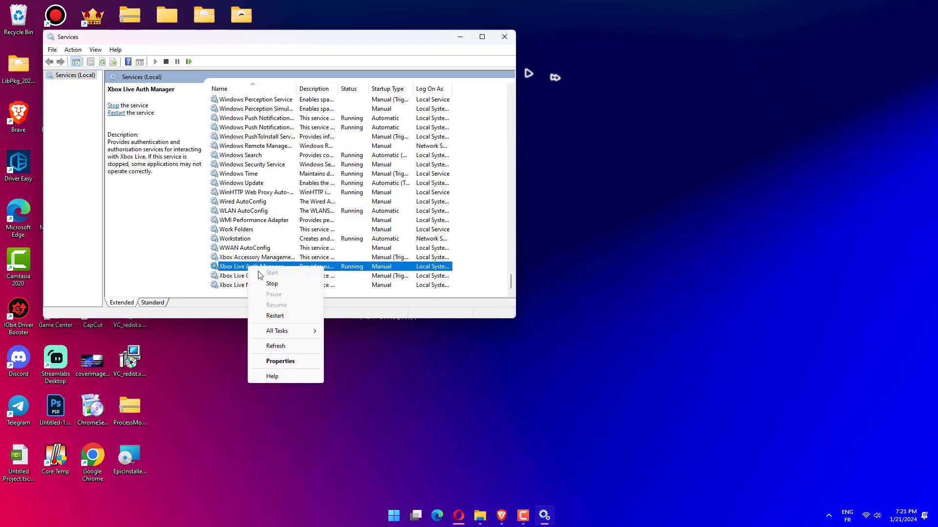
{"action": "left_click", "coordinate": [275, 316]}
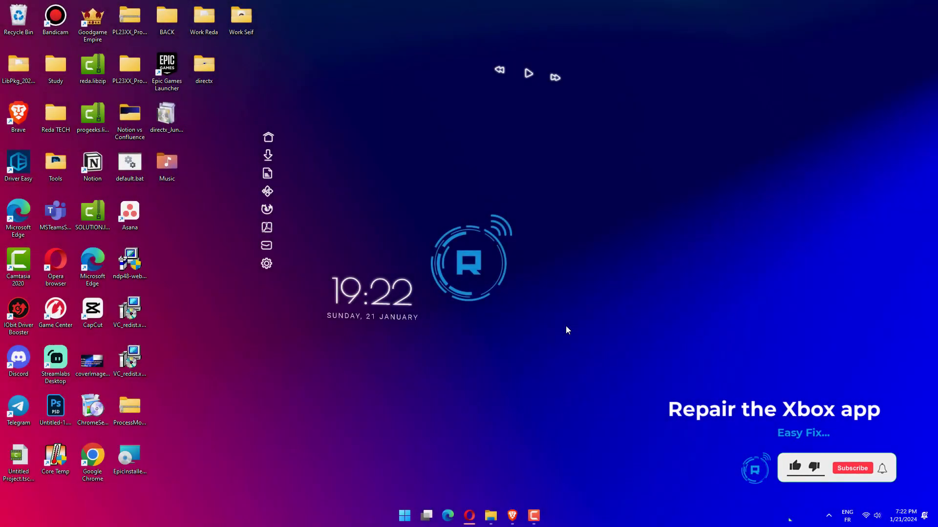
Search installed apps for 'xbox' and open the Xbox app's Advanced options down to Reset
{"action": "key", "text": "super+i"}
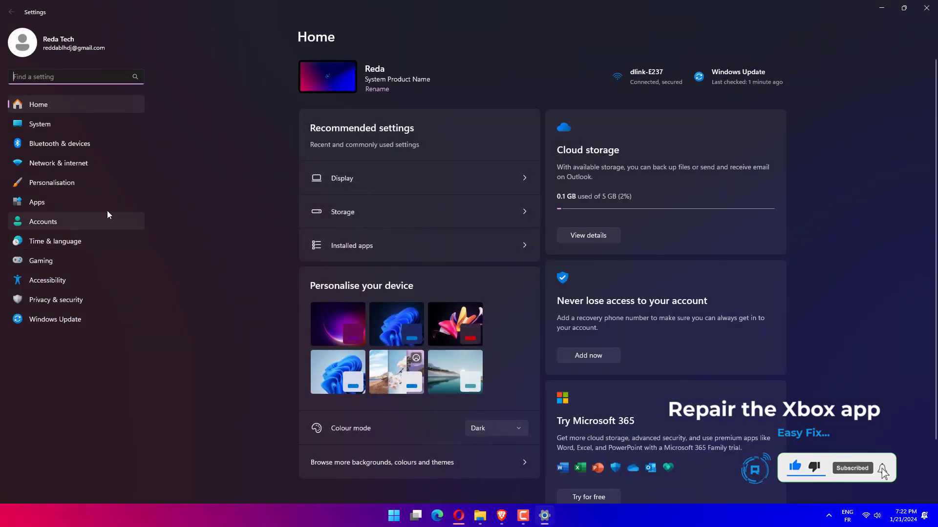
{"action": "left_click", "coordinate": [108, 209]}
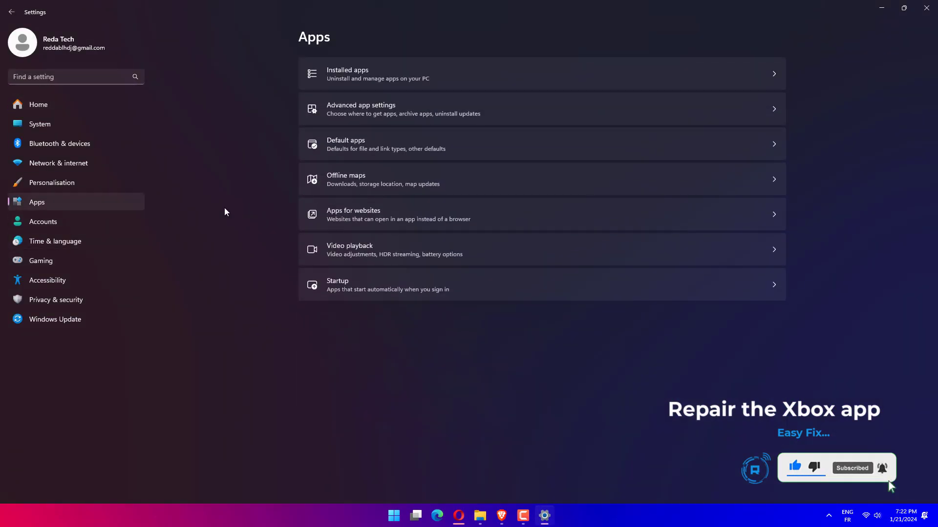
{"action": "left_click", "coordinate": [525, 81]}
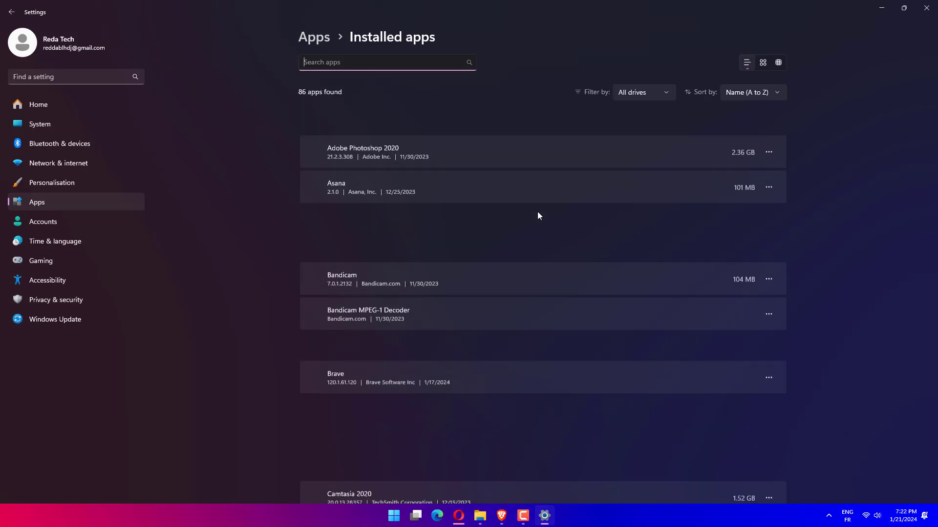
{"action": "type", "text": "x"}
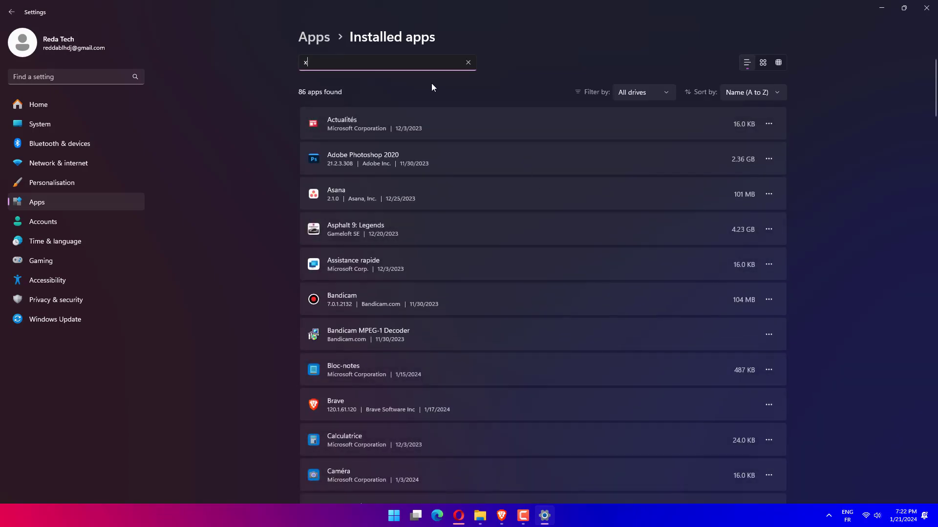
{"action": "type", "text": "box"}
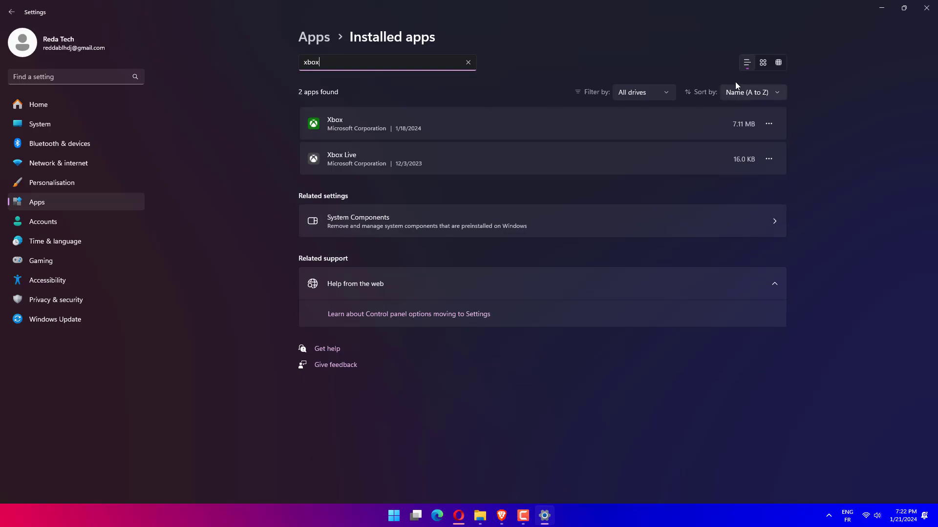
{"action": "left_click", "coordinate": [774, 117]}
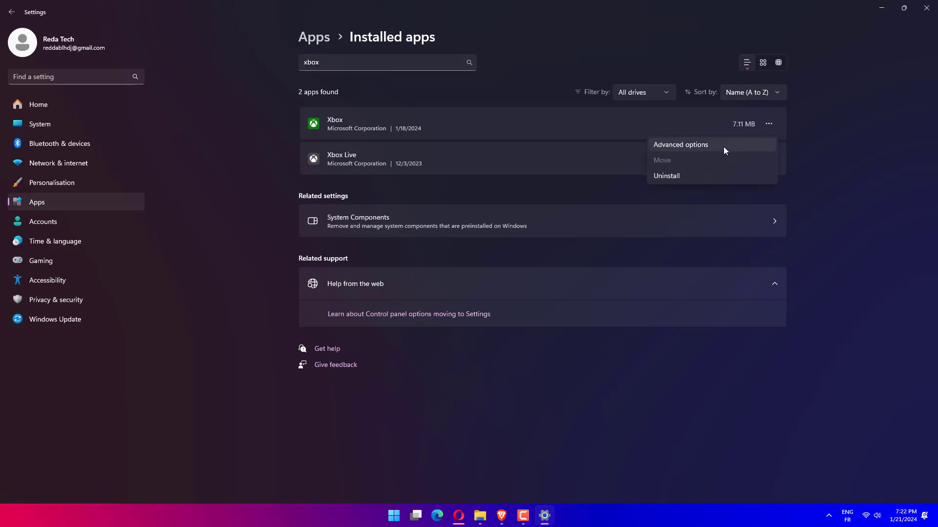
{"action": "left_click", "coordinate": [724, 147]}
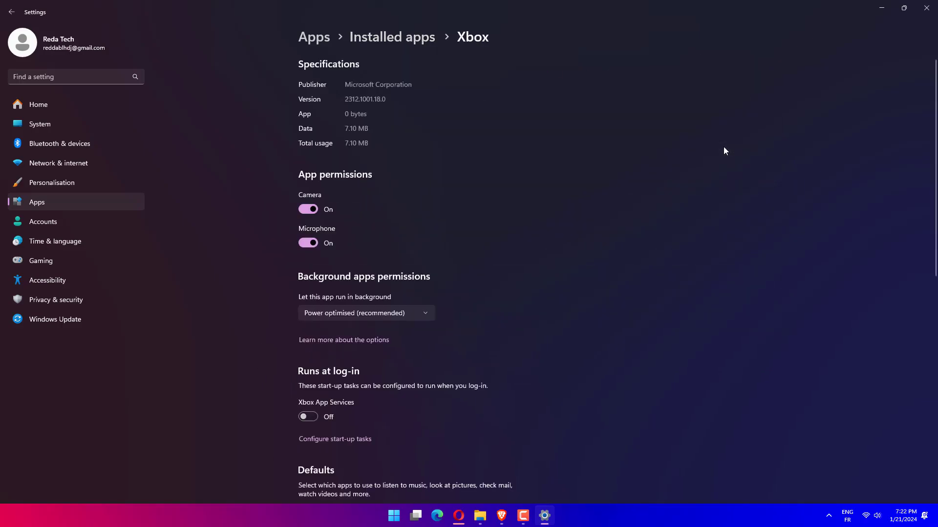
{"action": "scroll", "coordinate": [725, 150], "scroll_direction": "down", "scroll_amount": 10}
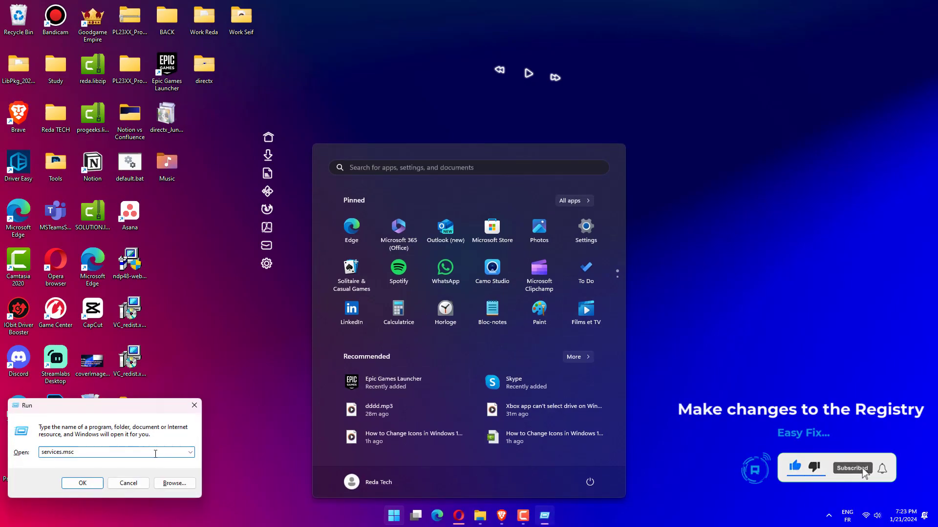
Launch regedit and go to the pasted ...\Services\GamingServices key path
{"action": "key", "text": "Escape"}
{"action": "type", "text": "rege"}
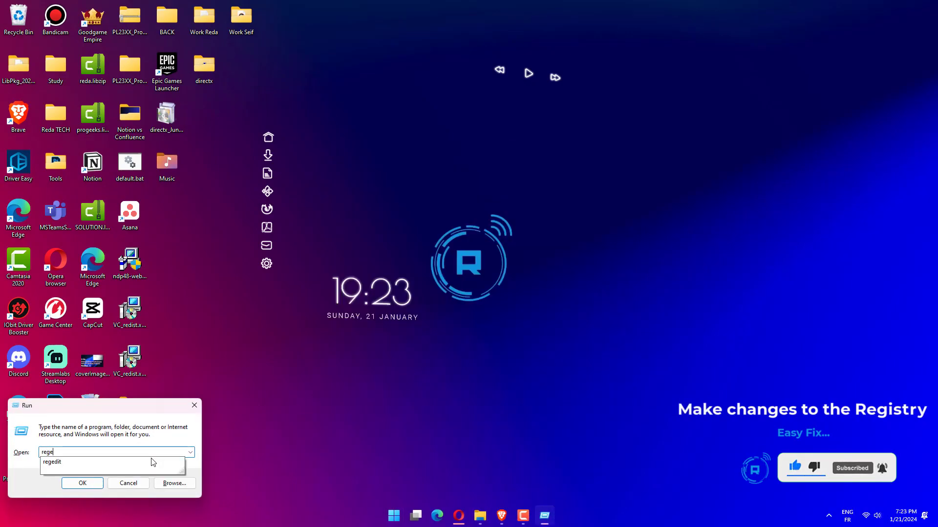
{"action": "type", "text": "dit"}
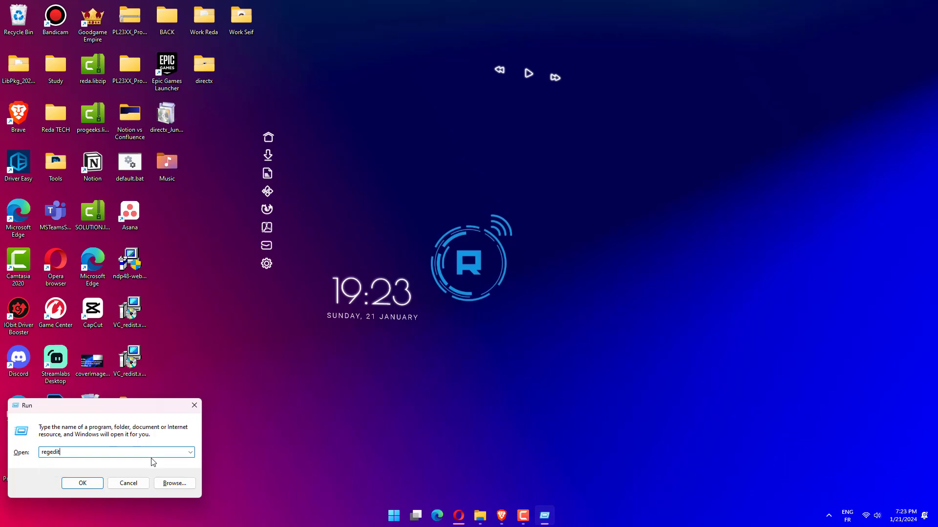
{"action": "key", "text": "Return"}
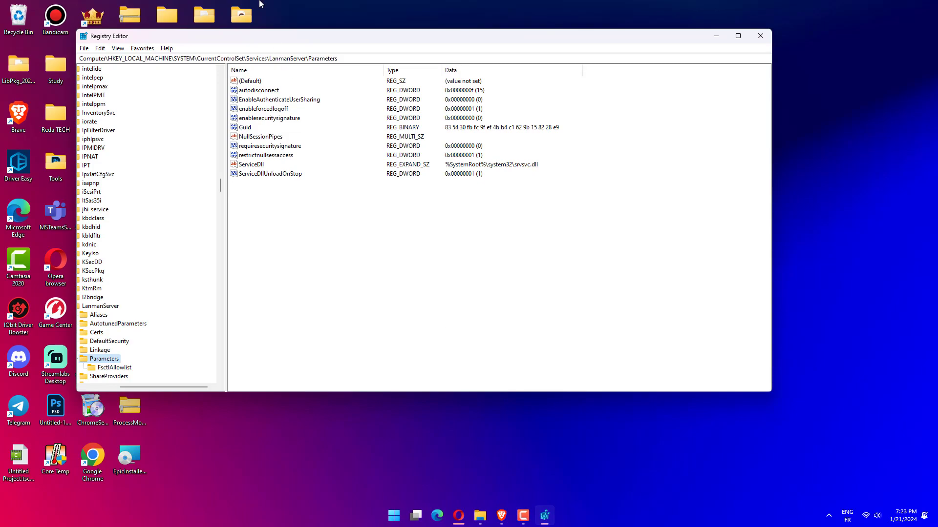
{"action": "left_click", "coordinate": [324, 58]}
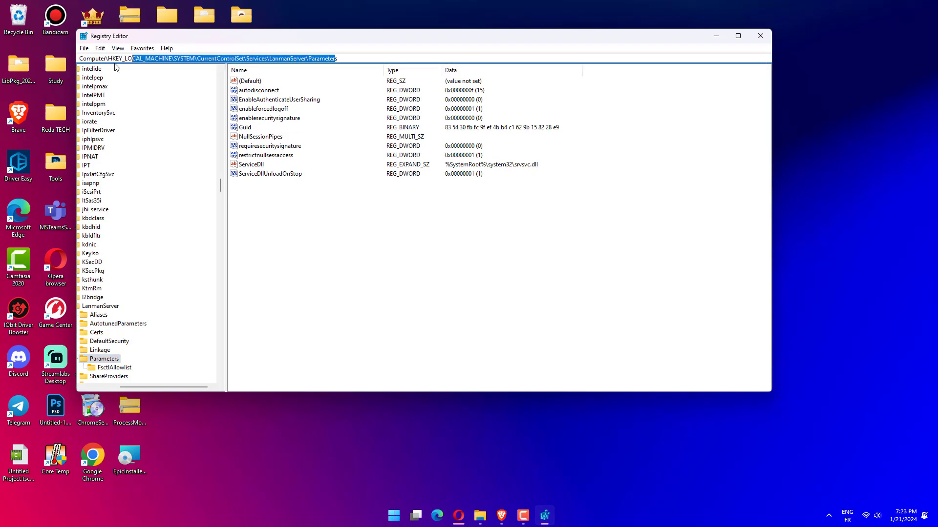
{"action": "left_click_drag", "start_coordinate": [108, 59], "coordinate": [393, 56]}
{"action": "type", "text": "HKEY_LOCAL_MACHINE\\SYSTEM\\CurrentControlSet\\Services\\GamingServices"}
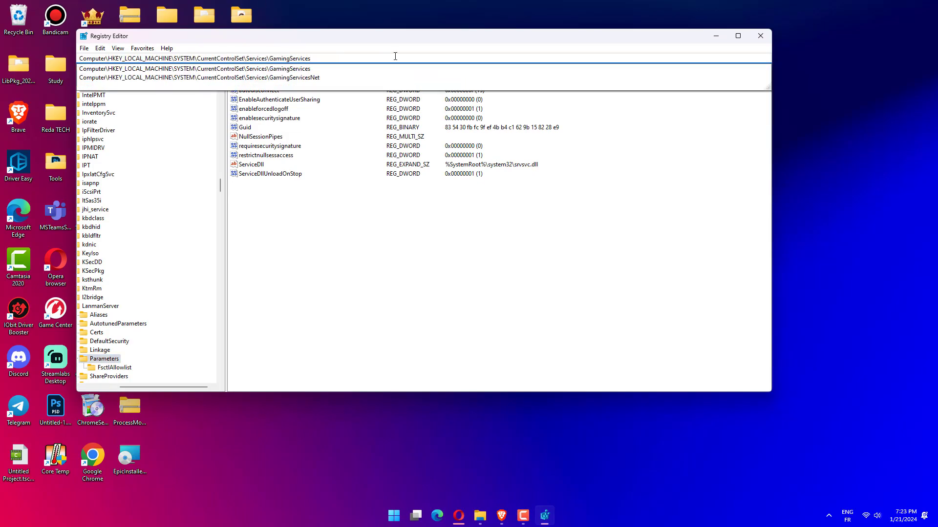
{"action": "key", "text": "Return"}
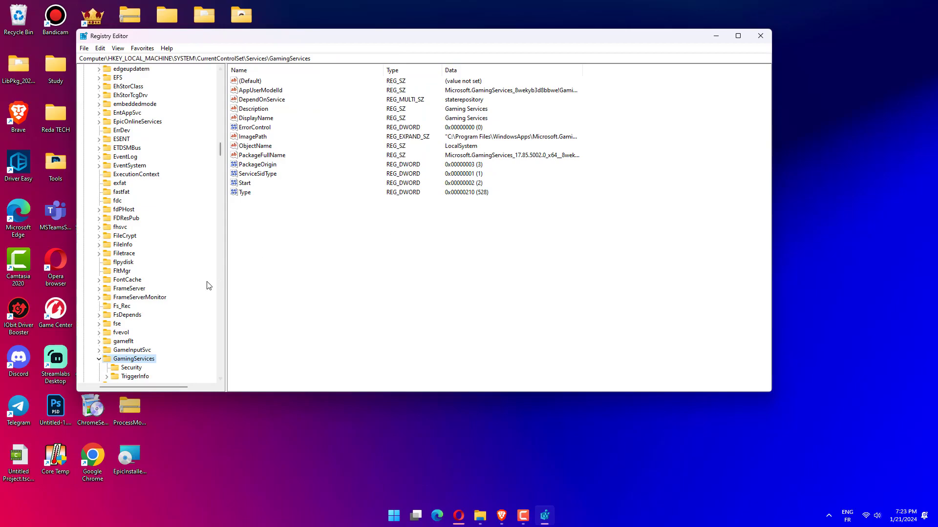
Delete the GamingServices key and its subkeys, confirming with Yes
{"action": "scroll", "coordinate": [208, 286], "scroll_direction": "down", "scroll_amount": 4}
{"action": "right_click", "coordinate": [143, 268]}
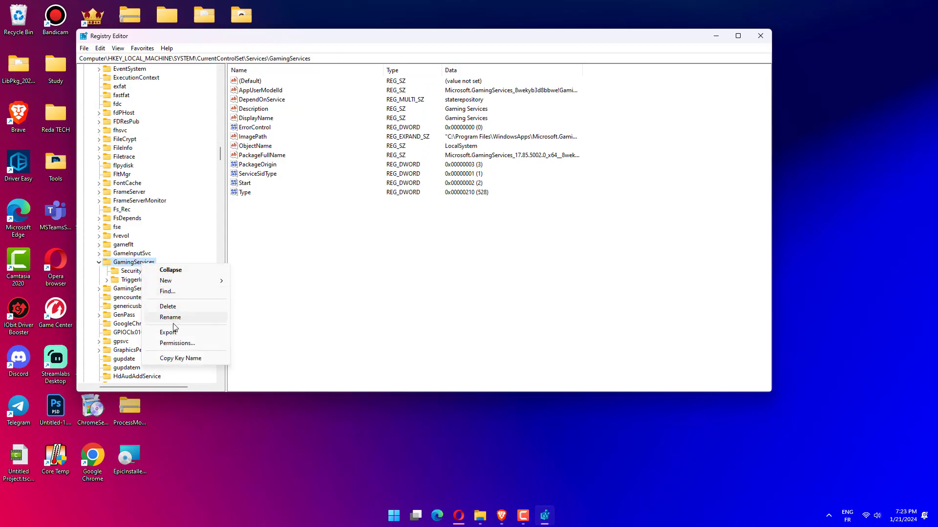
{"action": "left_click", "coordinate": [182, 309]}
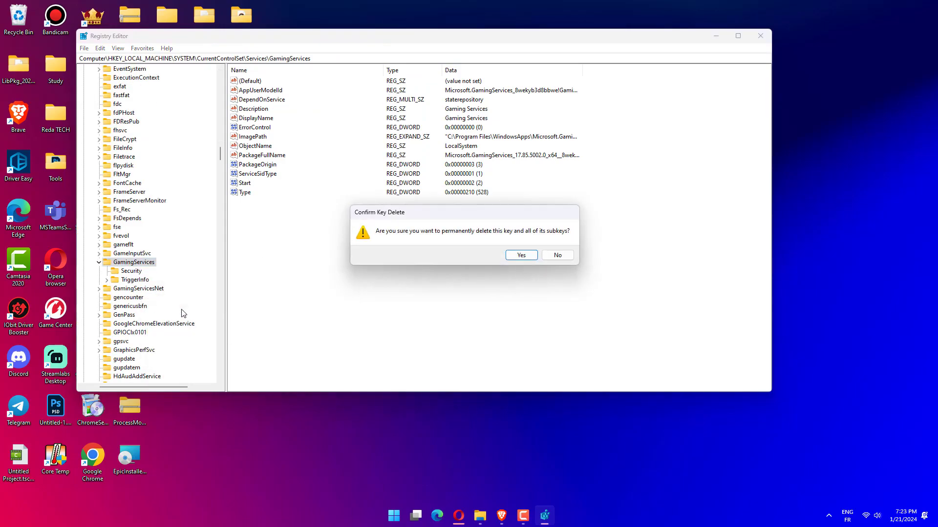
{"action": "left_click", "coordinate": [513, 257]}
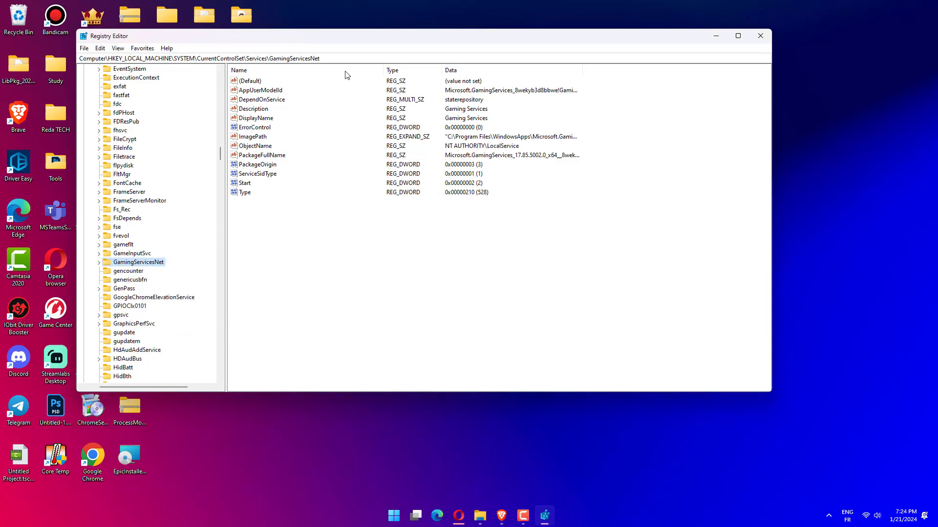
Bring up the GamingServicesNet key and its values in the editor
{"action": "left_click_drag", "start_coordinate": [320, 59], "coordinate": [107, 58]}
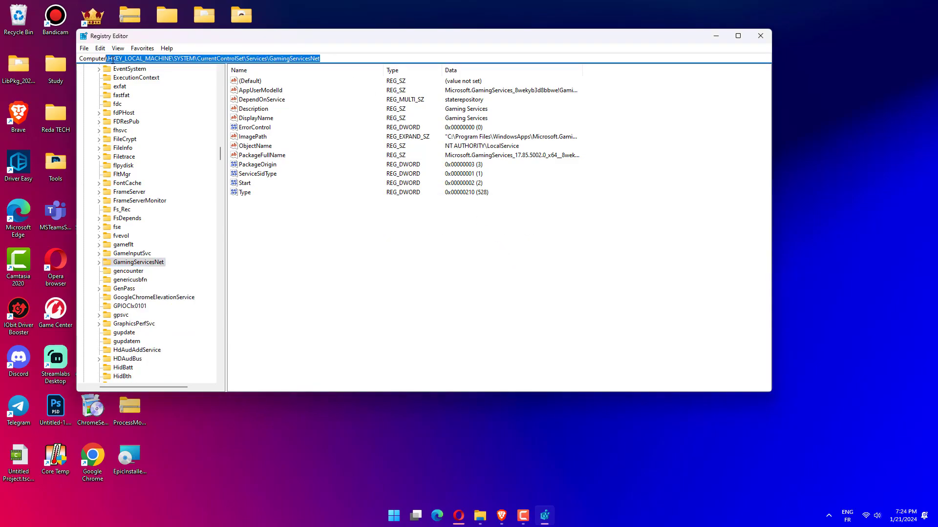
{"action": "key", "text": "BackSpace"}
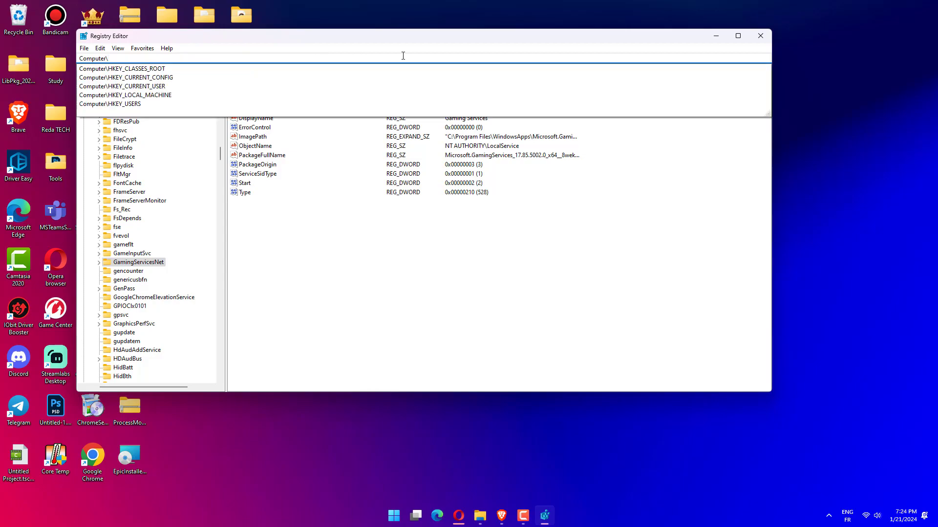
{"action": "key", "text": "Escape"}
{"action": "key", "text": "Return"}
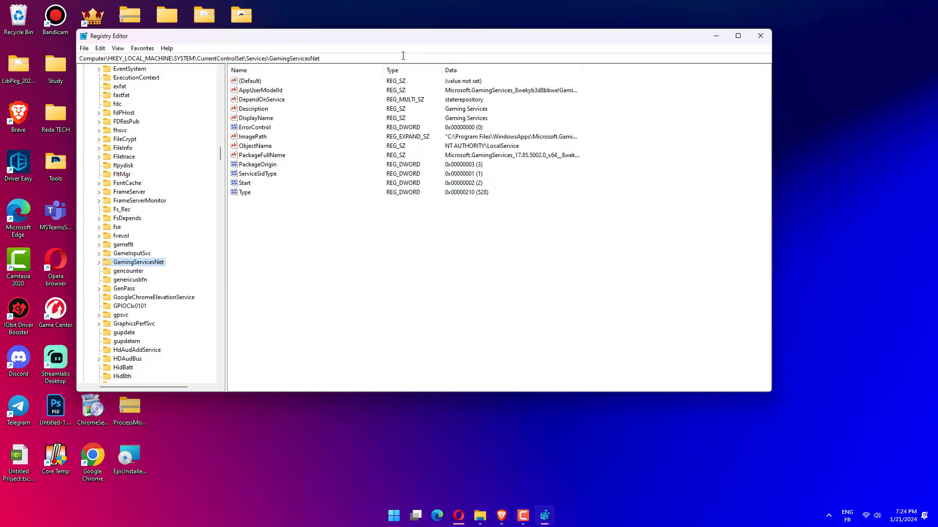
Close Registry Editor, launch Microsoft Store from Start search, and open its Bibliothèque (Library)
{"action": "left_click", "coordinate": [760, 35]}
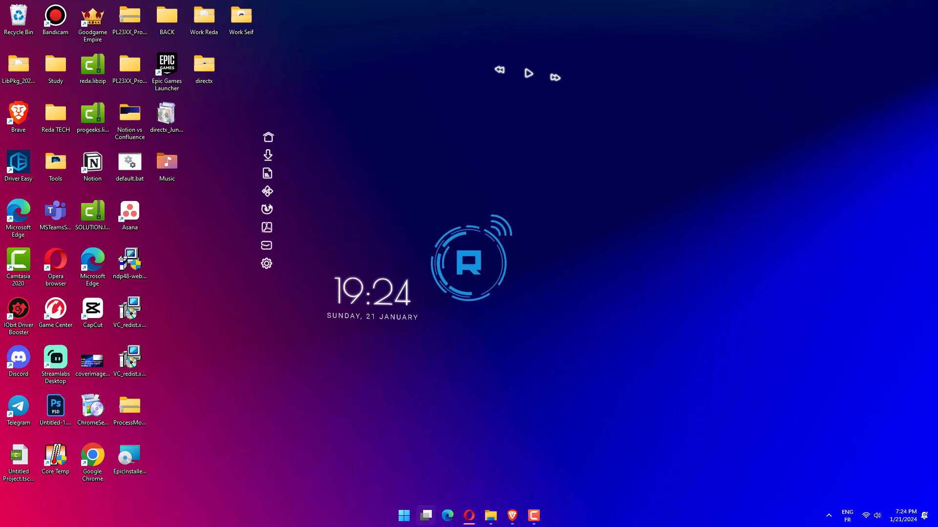
{"action": "left_click", "coordinate": [404, 516]}
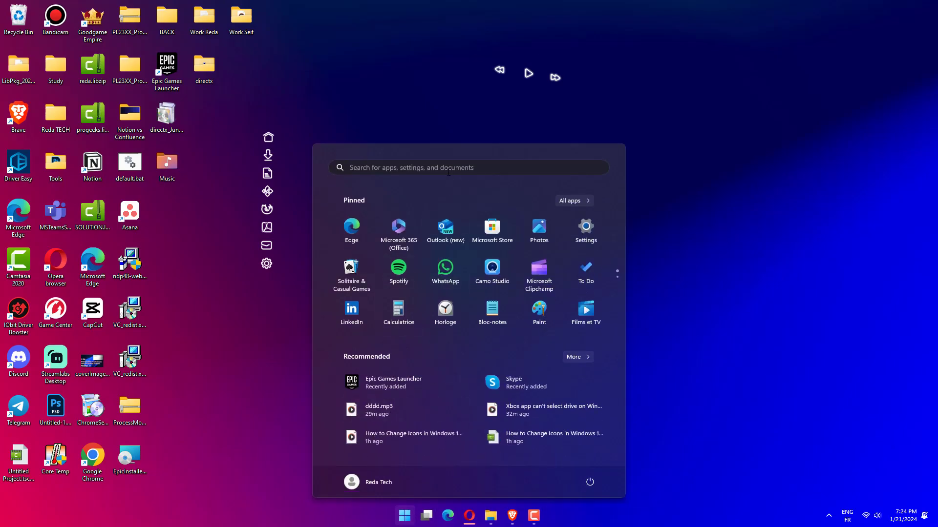
{"action": "left_click", "coordinate": [448, 168]}
{"action": "type", "text": "Microsoft Store"}
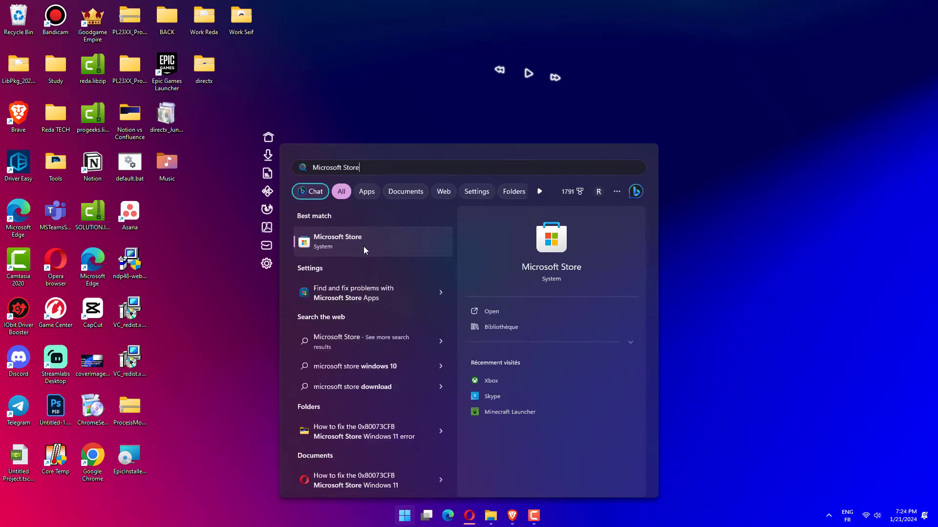
{"action": "left_click", "coordinate": [364, 250]}
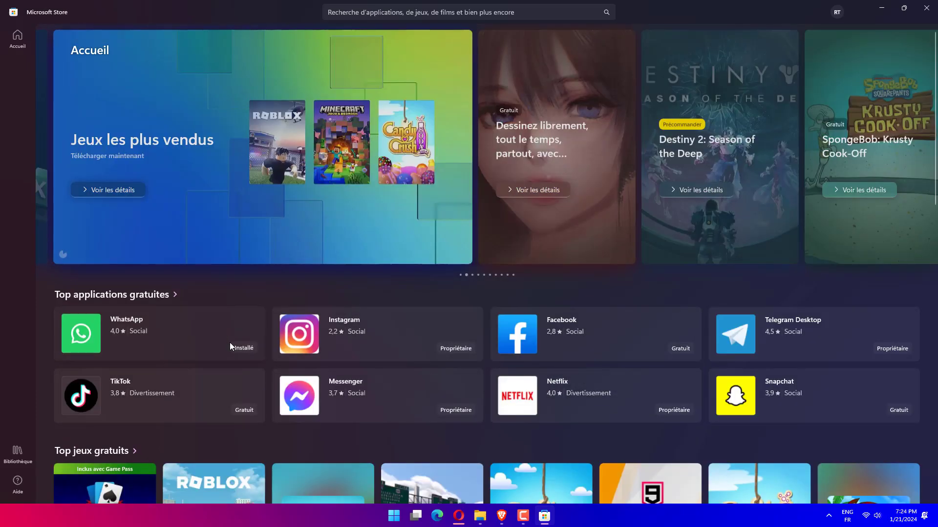
{"action": "left_click", "coordinate": [17, 452]}
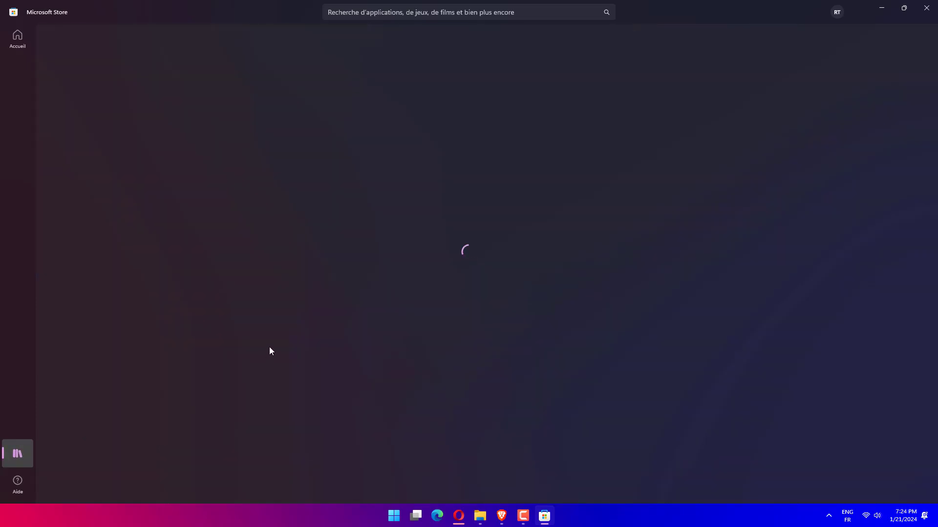